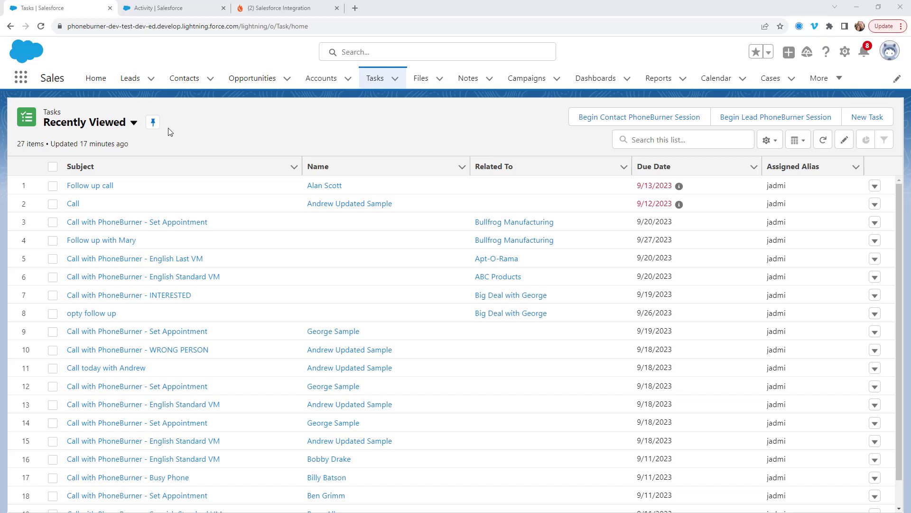
Begin a contact PhoneBurner session with all tasks in the Overdue Tasks list view
click(129, 126)
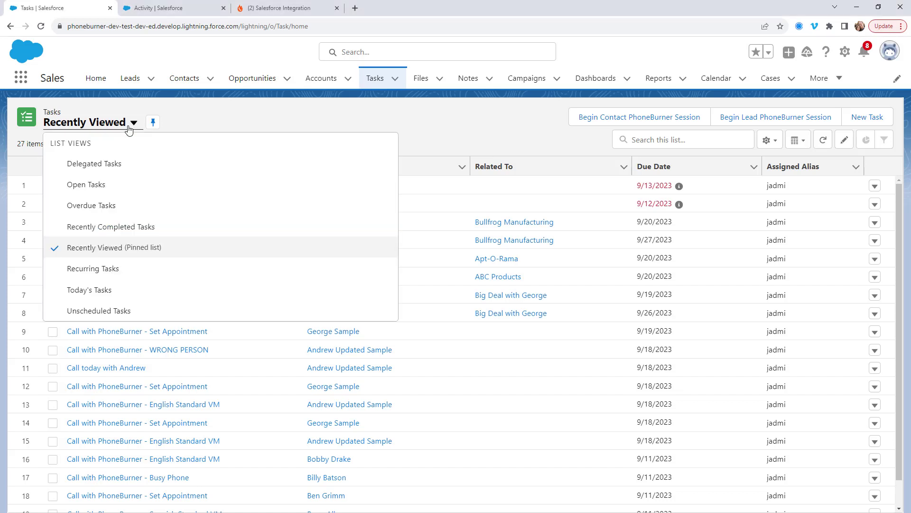
click(108, 208)
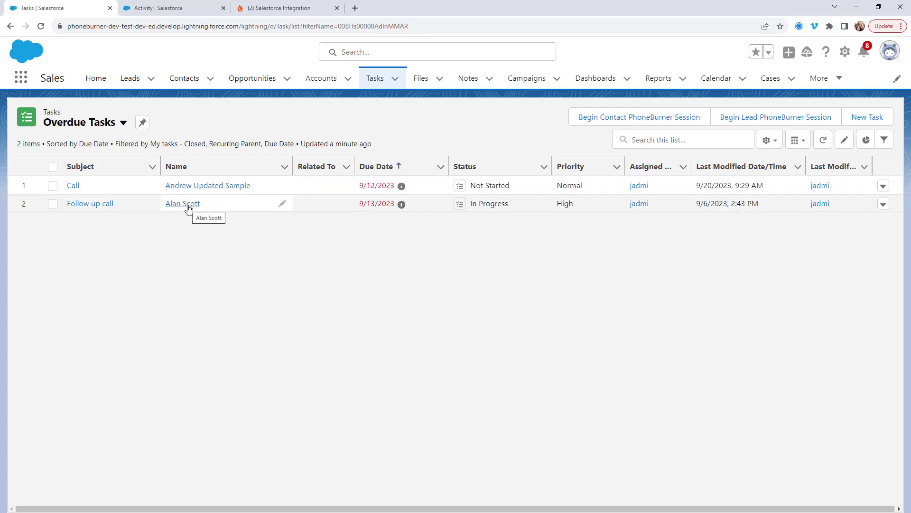
click(52, 169)
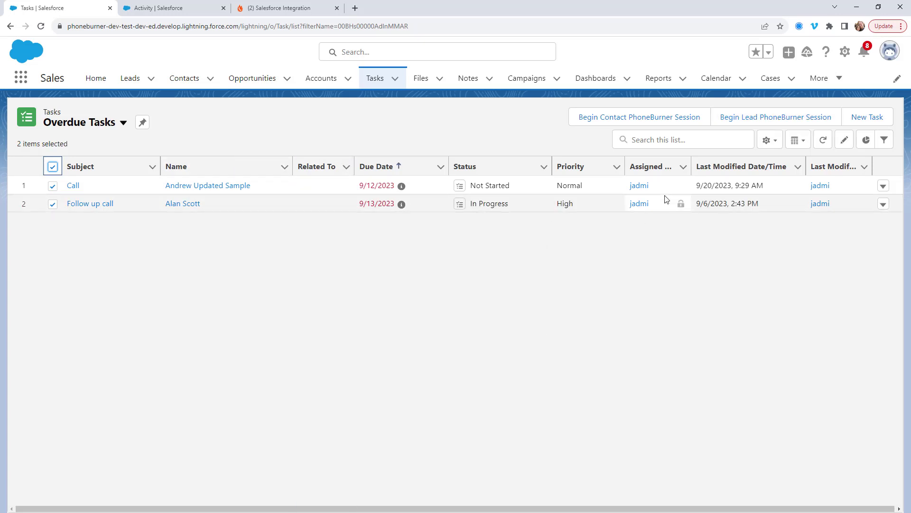
click(622, 122)
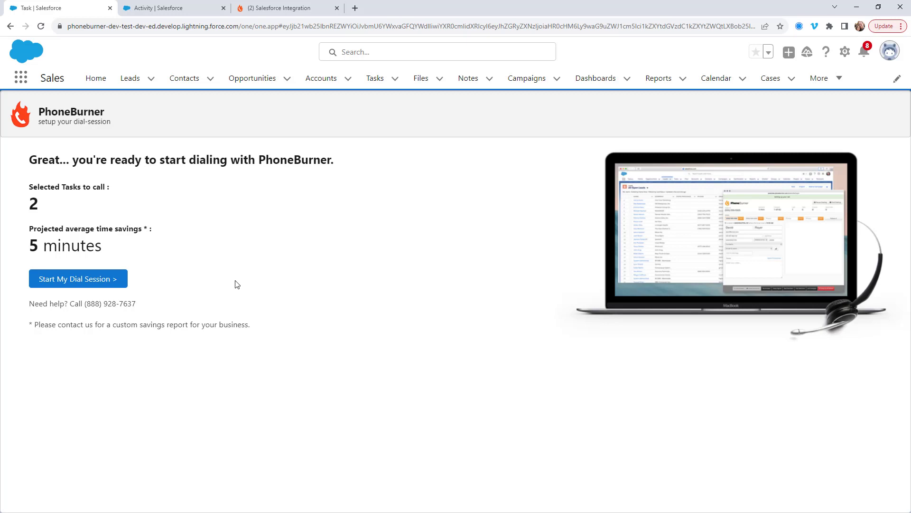
Launch the dial session for the selected tasks, enlarge and center its window, and continue to the dialer
click(100, 283)
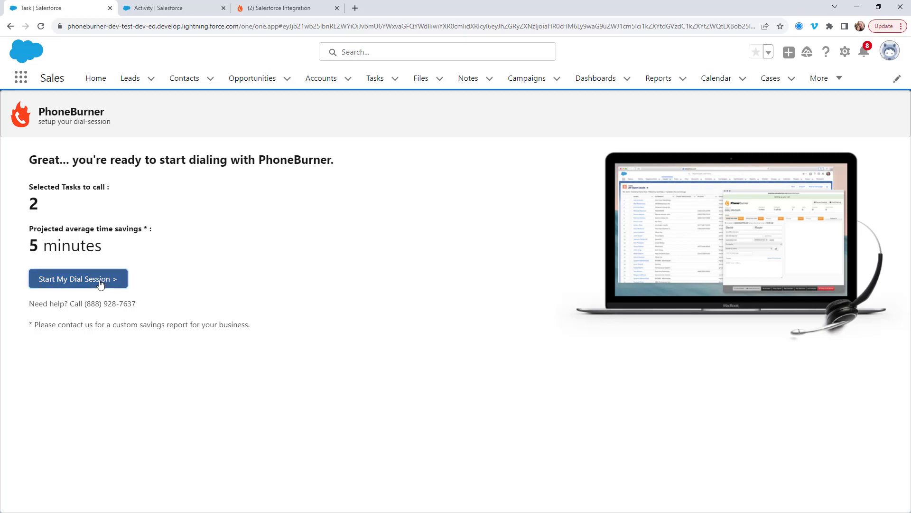
drag(468, 459, 717, 491)
drag(382, 11, 507, 14)
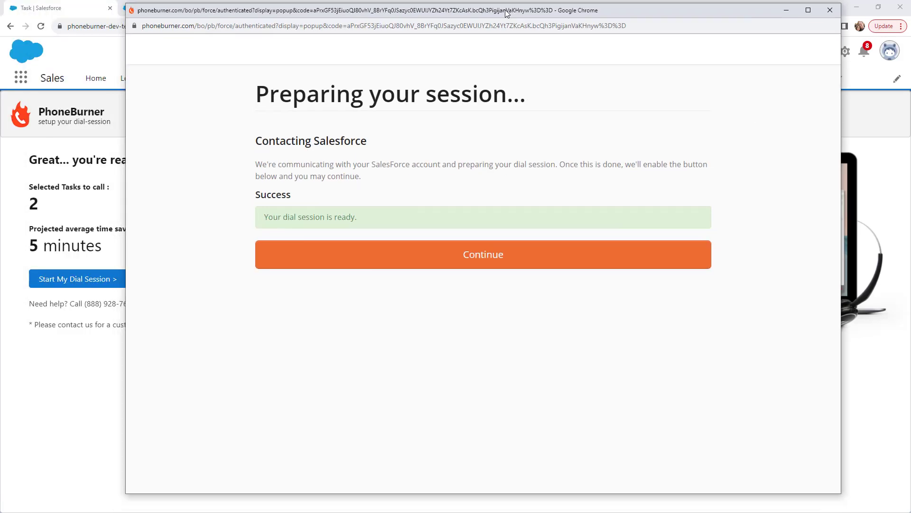
click(299, 254)
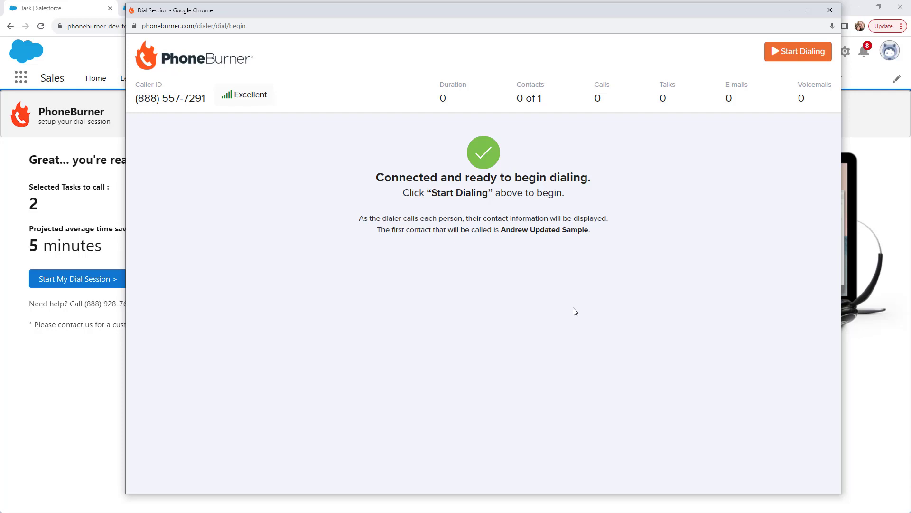
Start dialing the first contact, mark the call as a Live Answer and end it
click(793, 56)
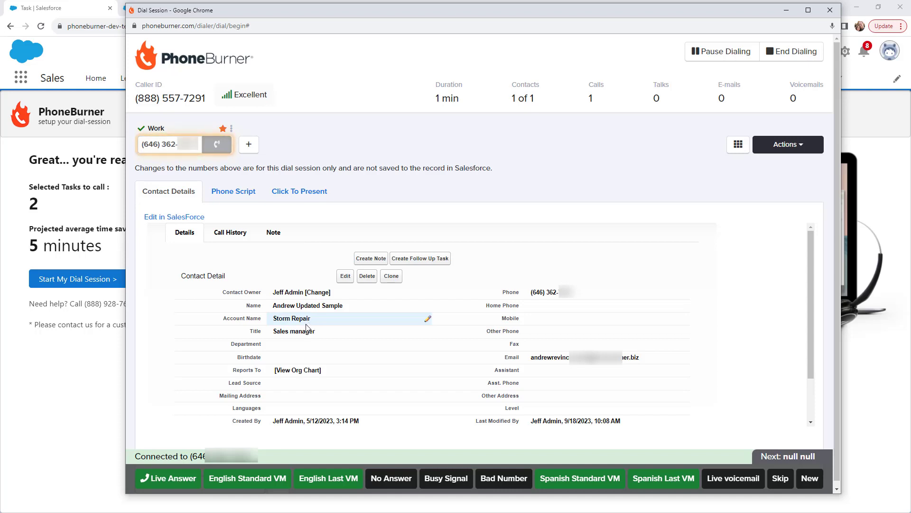
click(180, 480)
click(418, 453)
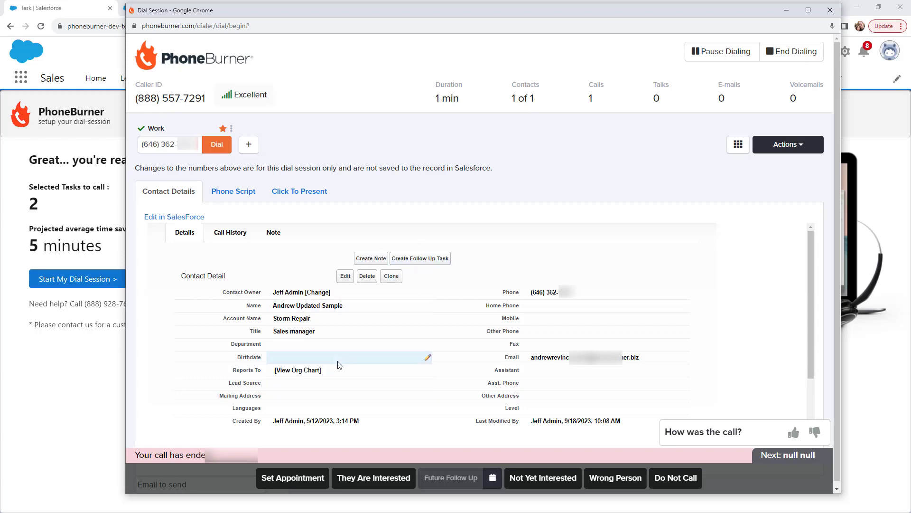
Set the contact's Department to Support and save the contact details
double_click(304, 344)
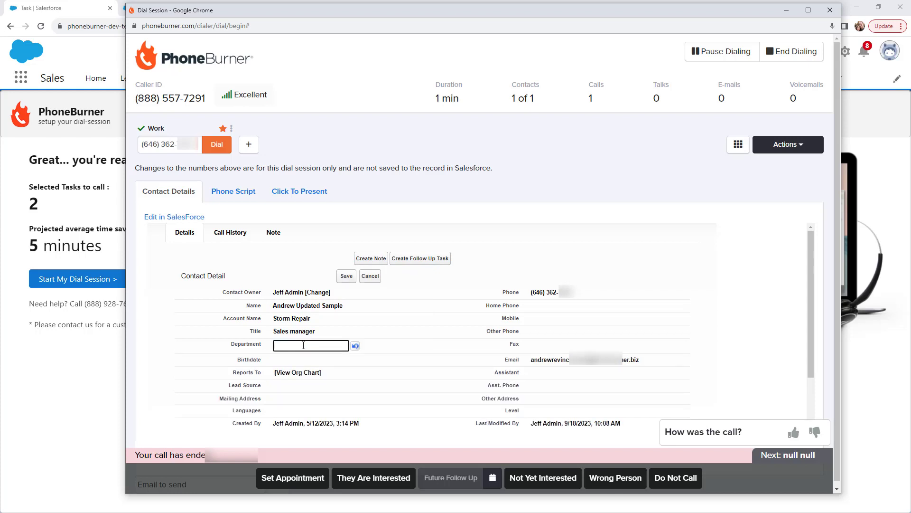
text(Support)
click(400, 333)
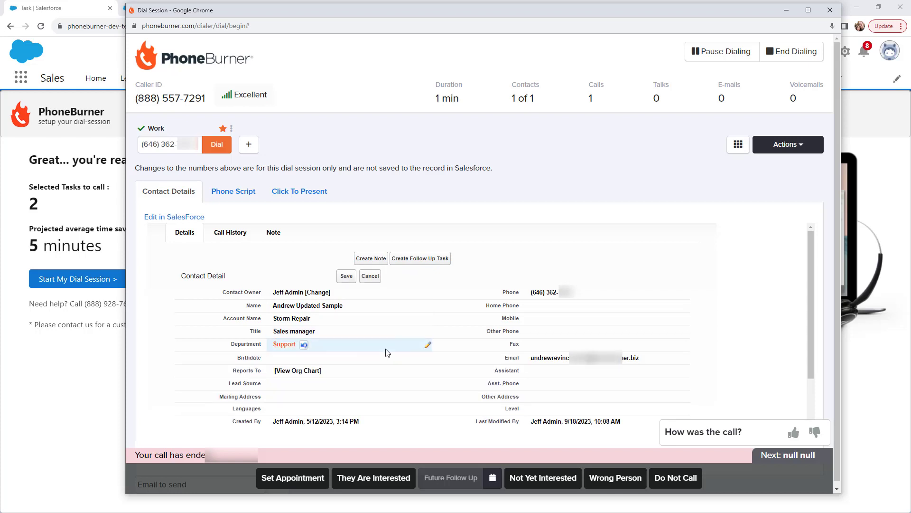
click(345, 275)
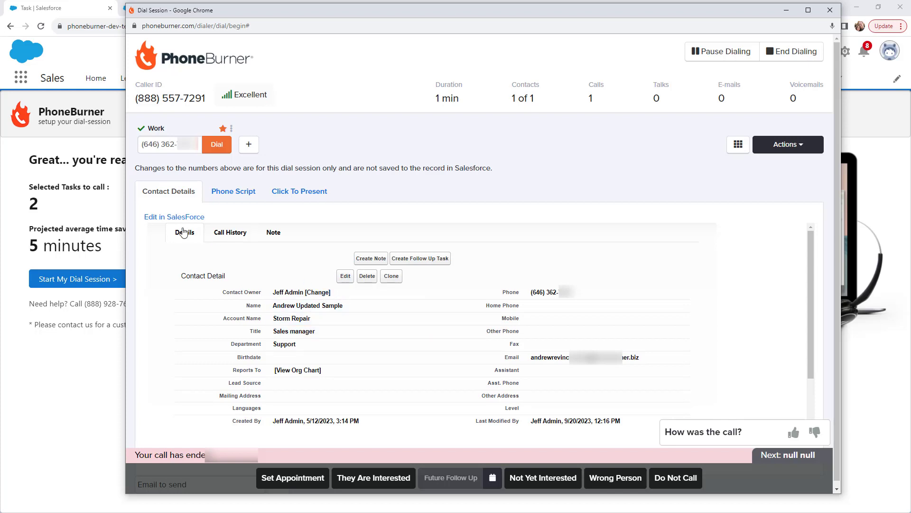
Open the called contact's full record in Salesforce to check its activity, and return to the dial session window
click(164, 218)
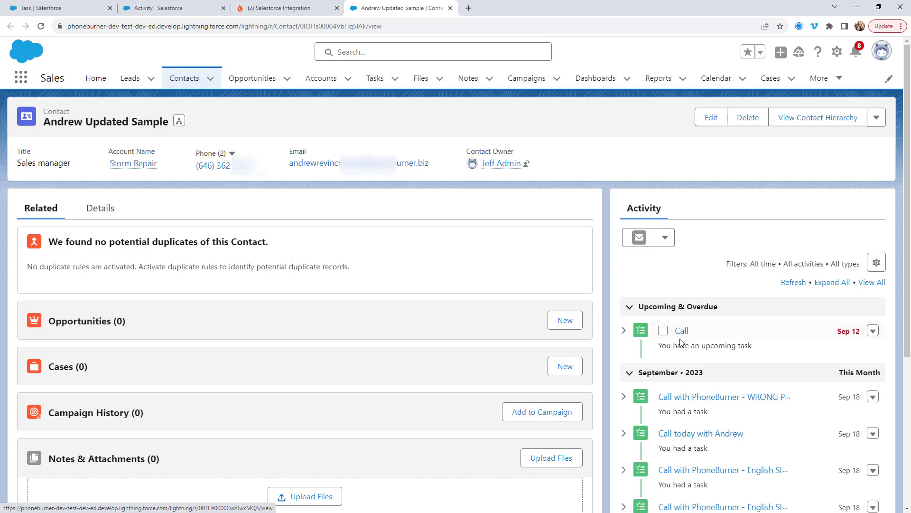
key(alt+Tab)
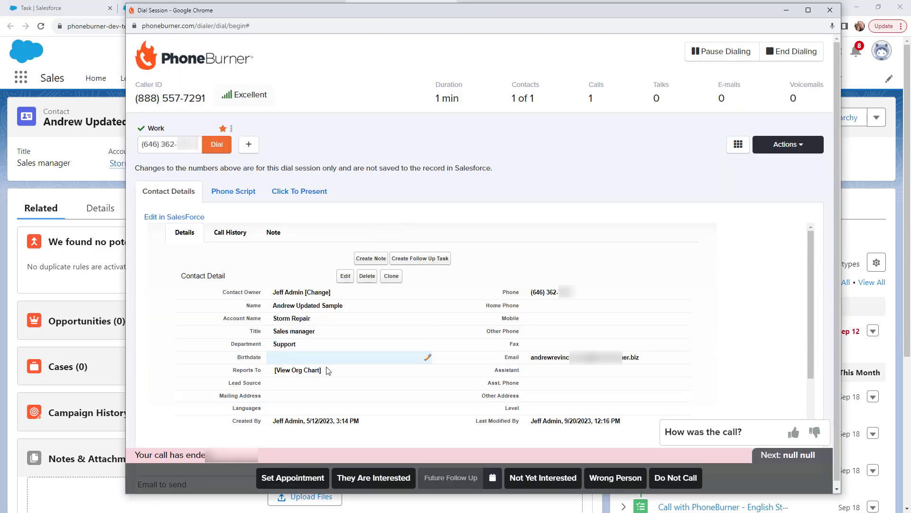
Close out the call and dial session as Not Yet Interested, and reload the contact's Salesforce record
click(556, 484)
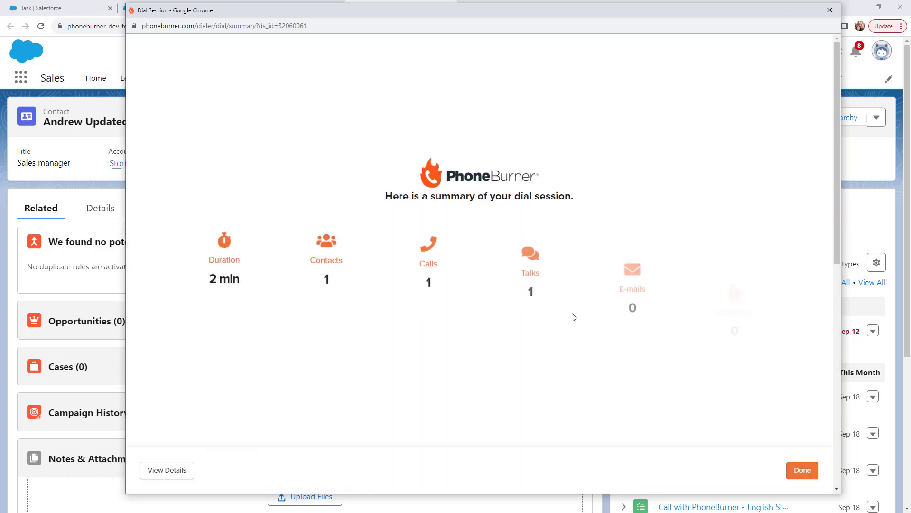
click(829, 11)
click(41, 26)
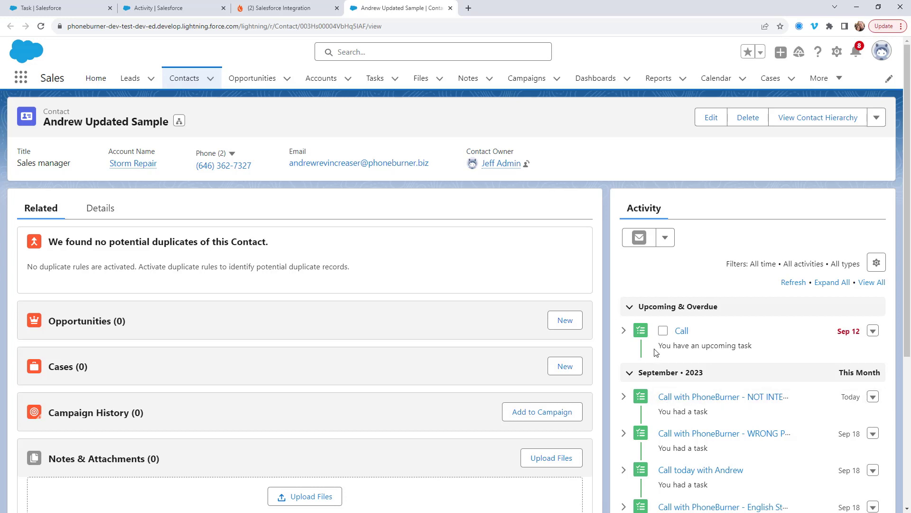
Return to the Overdue Tasks list and begin a lead PhoneBurner session with all its tasks
click(59, 8)
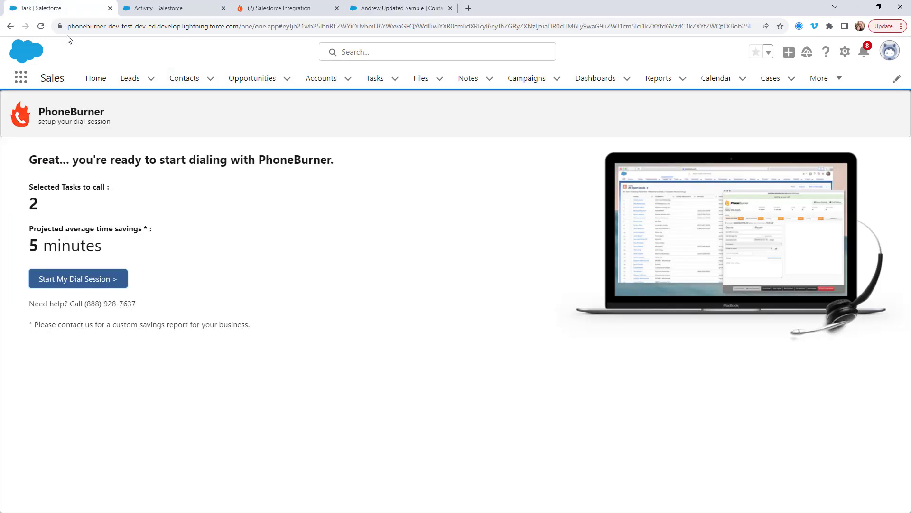
click(11, 26)
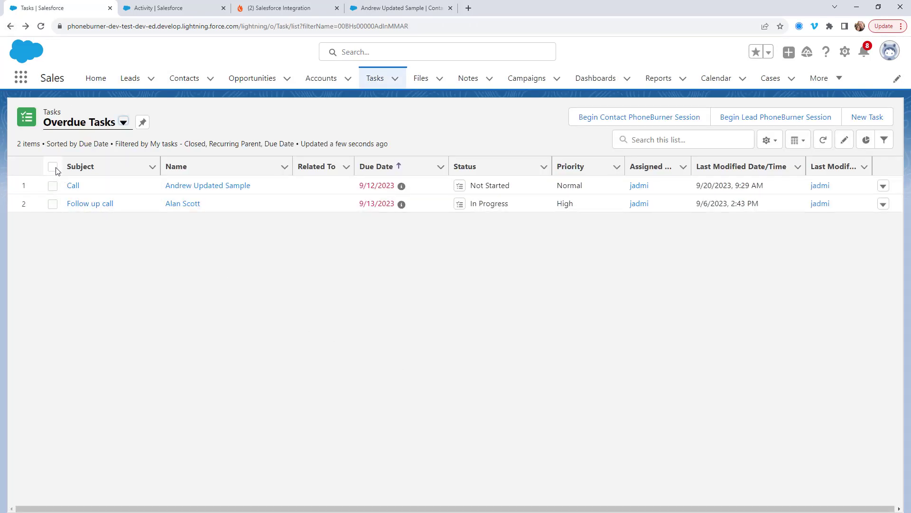
click(53, 166)
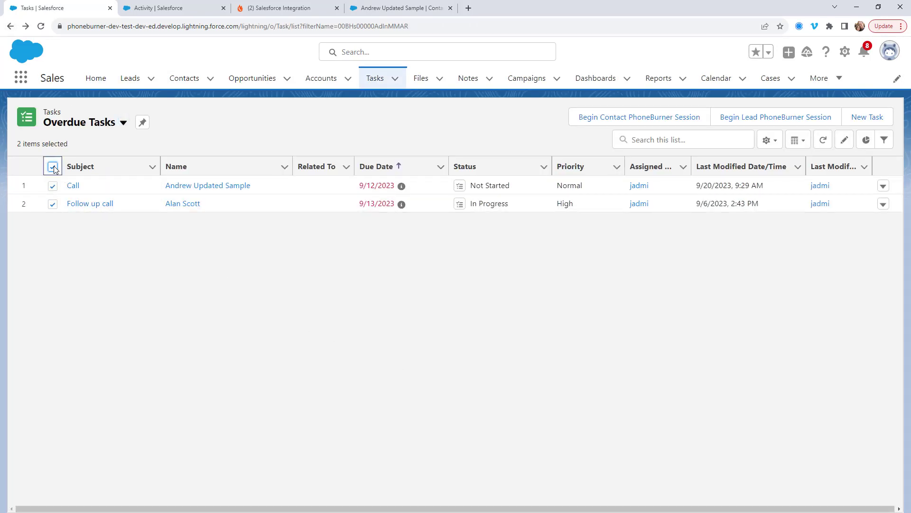
click(790, 118)
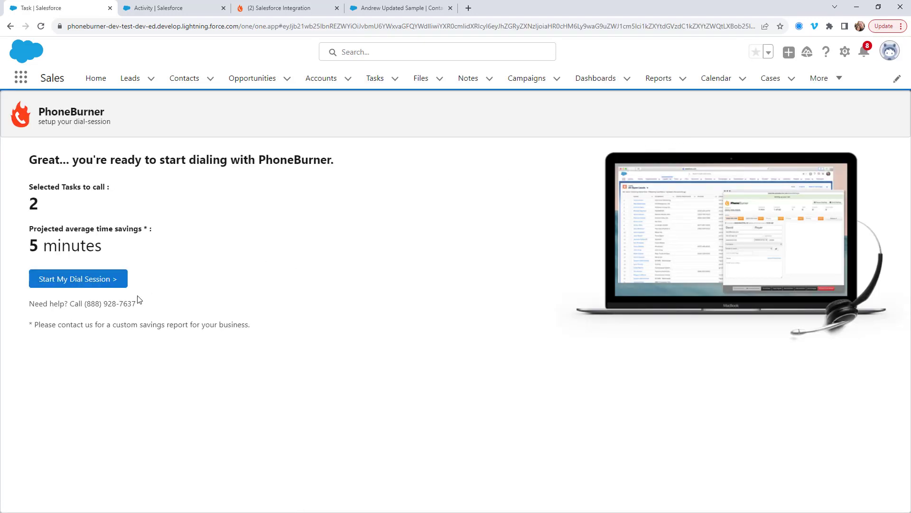
Launch the lead dial session, move its window toward the middle, and start dialing the first lead
click(95, 283)
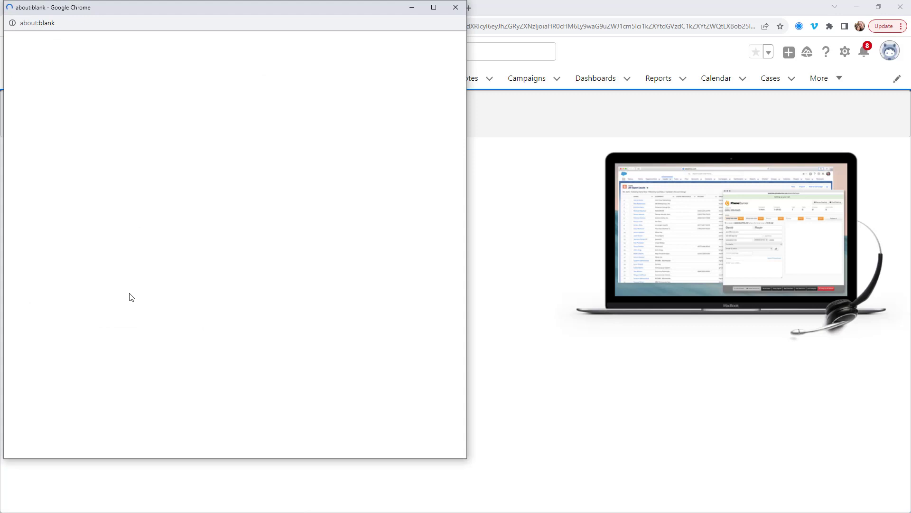
drag(143, 15, 330, 28)
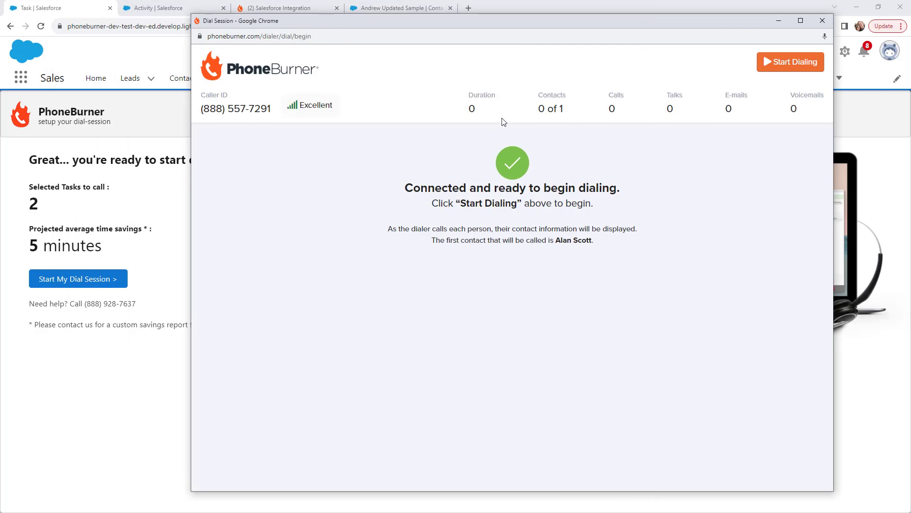
click(788, 64)
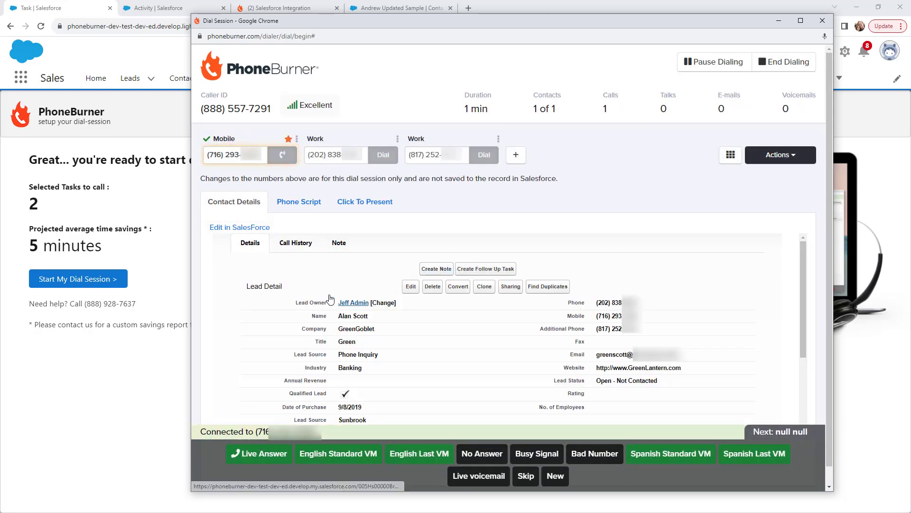
Review the lead's details in the dial session and log the call as No Answer
drag(303, 288, 243, 287)
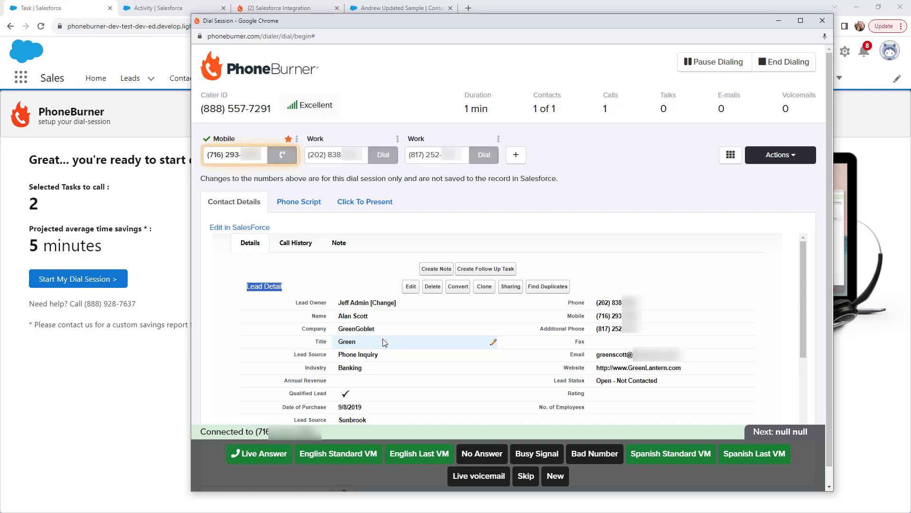
scroll(407, 312, down, 2)
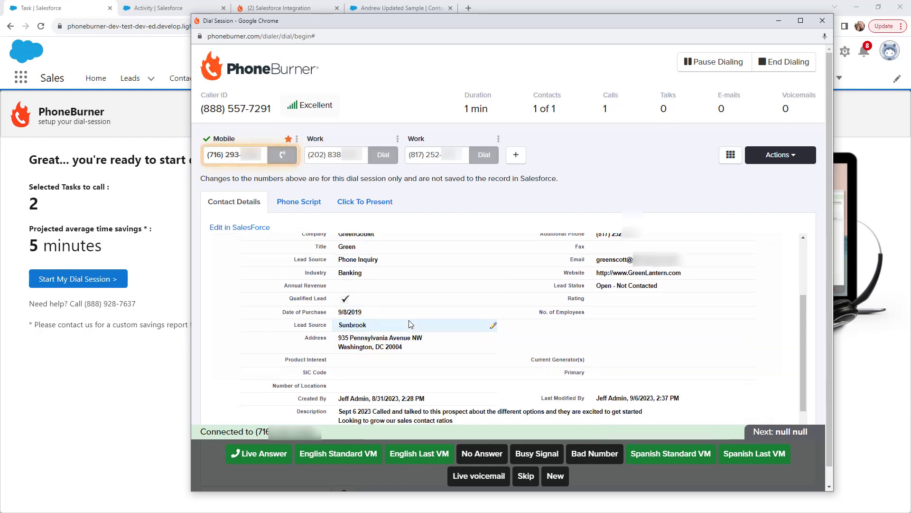
scroll(411, 324, up, 3)
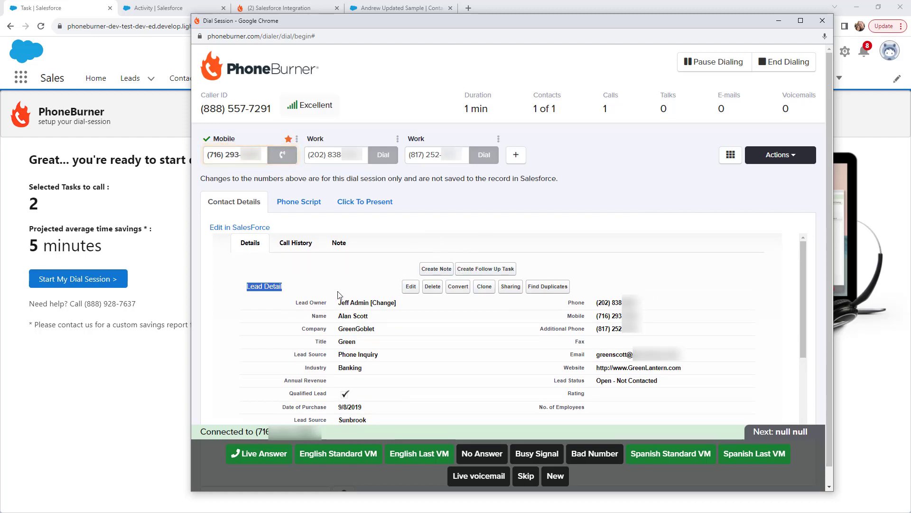
click(472, 453)
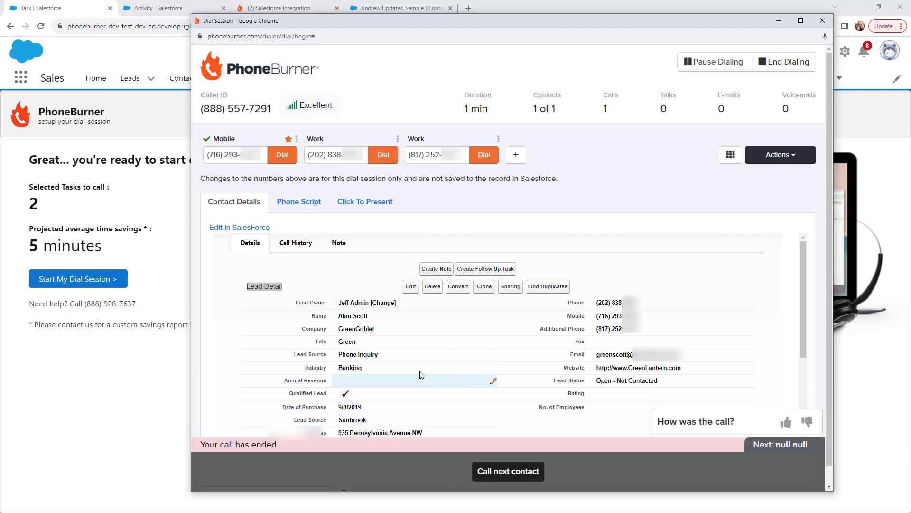
Open the lead's Salesforce record and reload it to examine the logged calls in its activity history
click(240, 228)
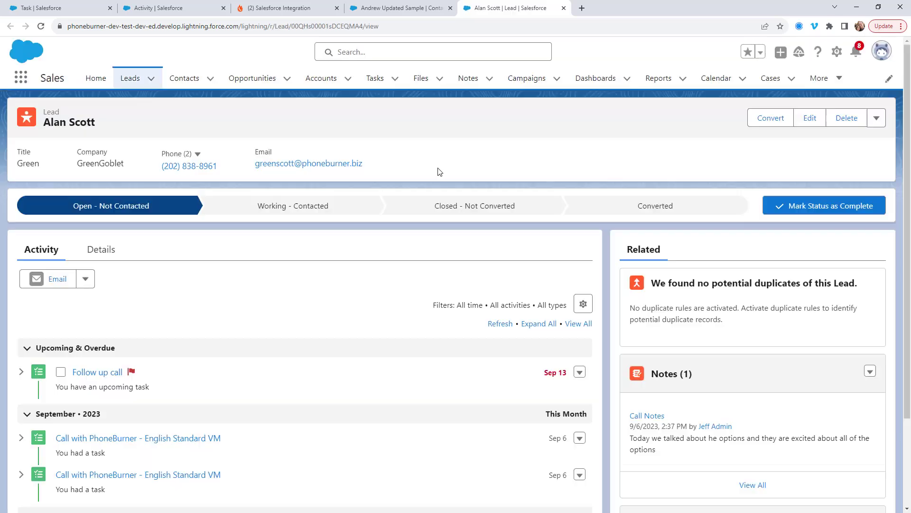
scroll(252, 315, down, 2)
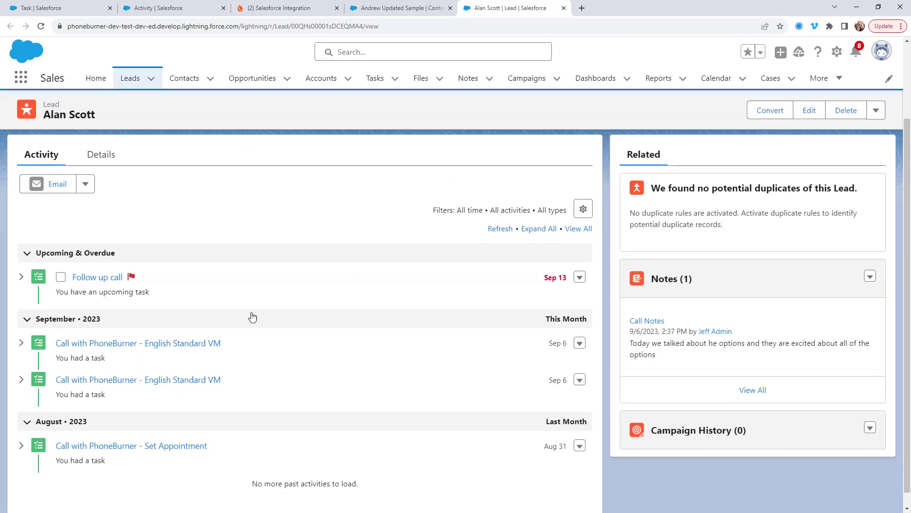
scroll(197, 347, up, 2)
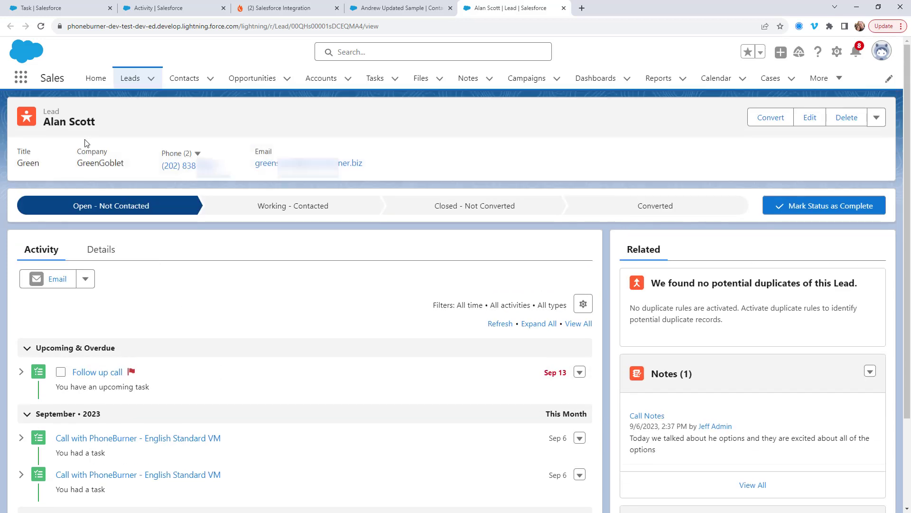
click(41, 28)
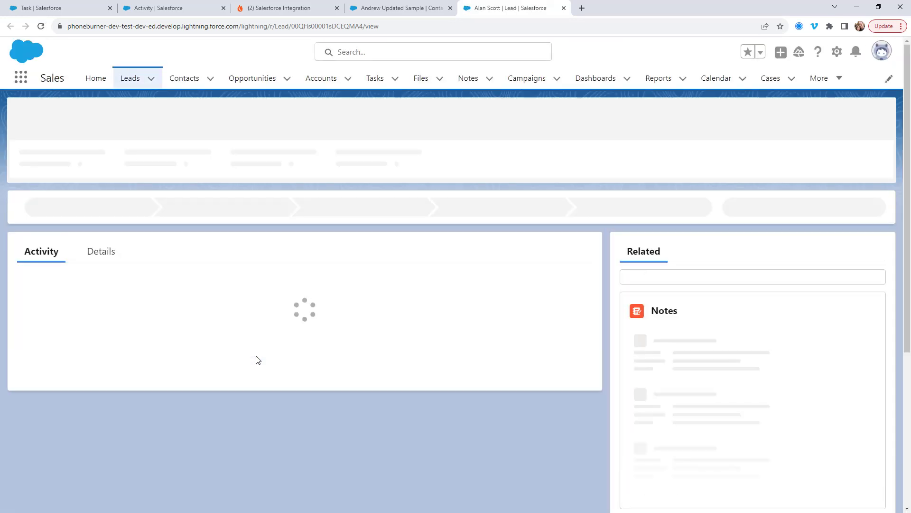
scroll(257, 359, down, 2)
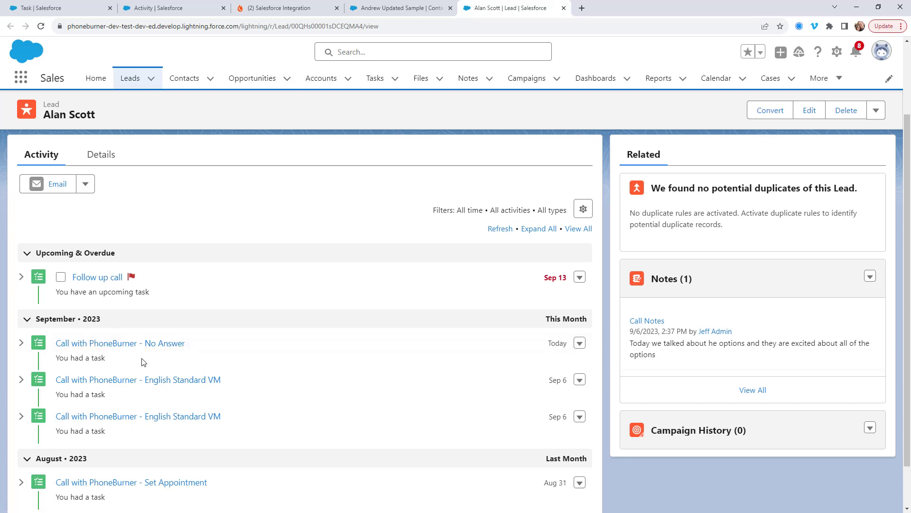